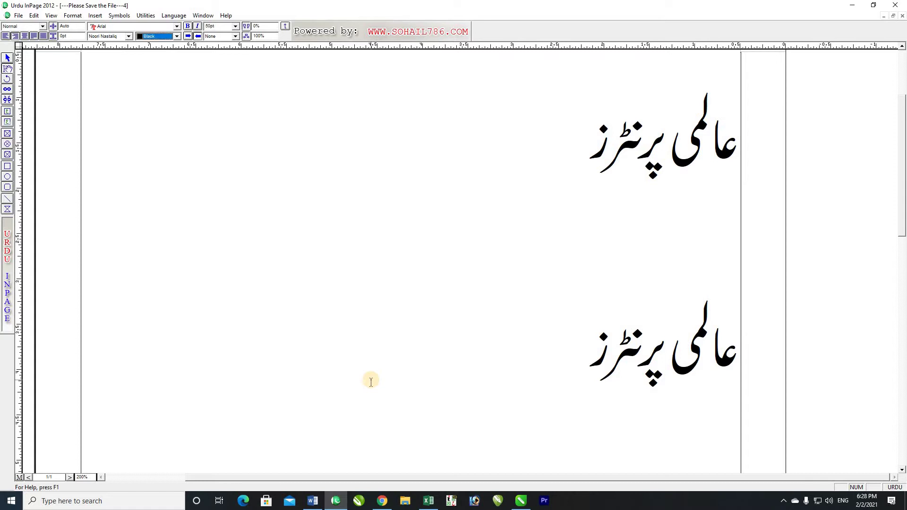
# Step: Close up the gap between the two heading lines and apply the Reverse text effect to the first عالمی پرنٹرز heading
pyautogui.write('1')
pyautogui.press('Return')
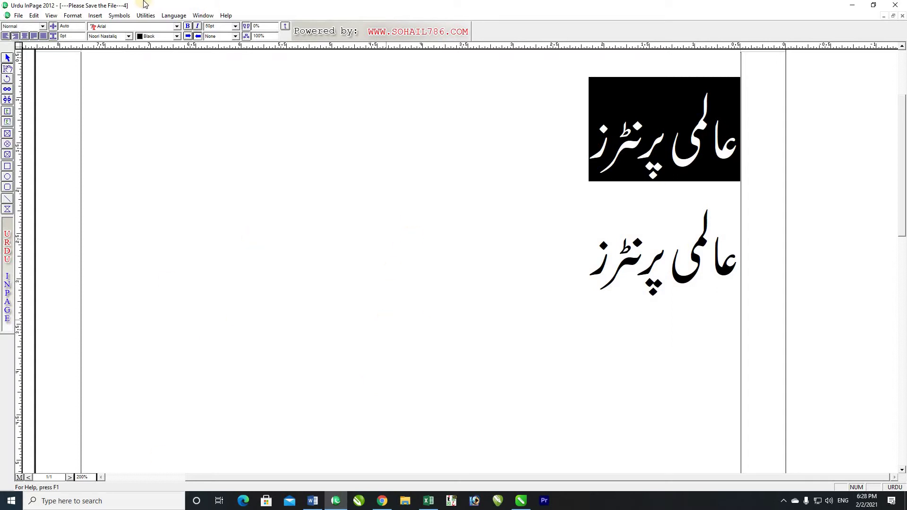
pyautogui.click(236, 36)
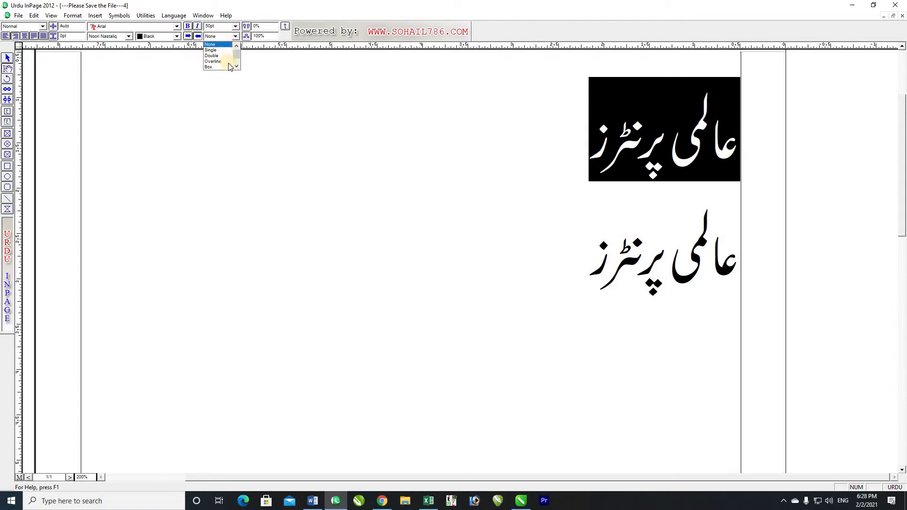
pyautogui.click(237, 66)
pyautogui.click(220, 67)
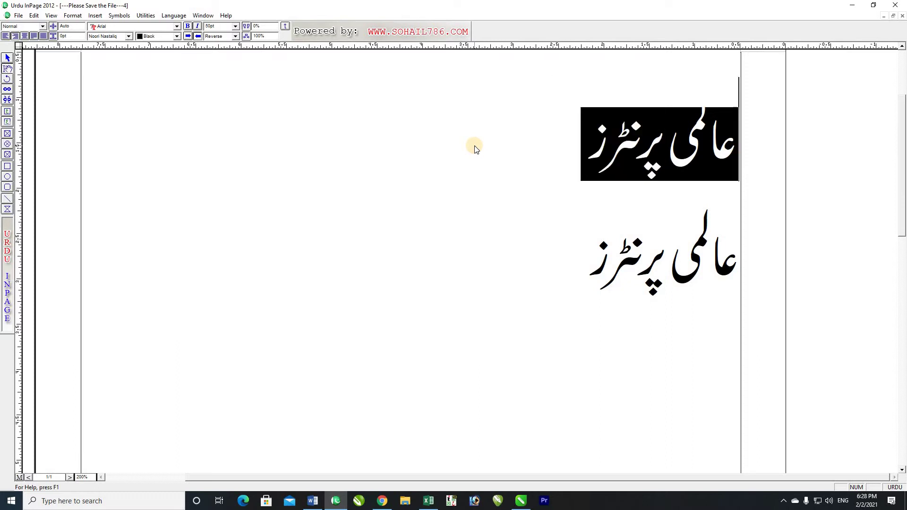
# Step: Examine the reversed first heading's background and spacing by moving through its letters and selecting part of the first word
pyautogui.hotkey('ctrl', 'Left')
pyautogui.press('Right')
pyautogui.press('Right')
pyautogui.press('Right')
pyautogui.press('Right')
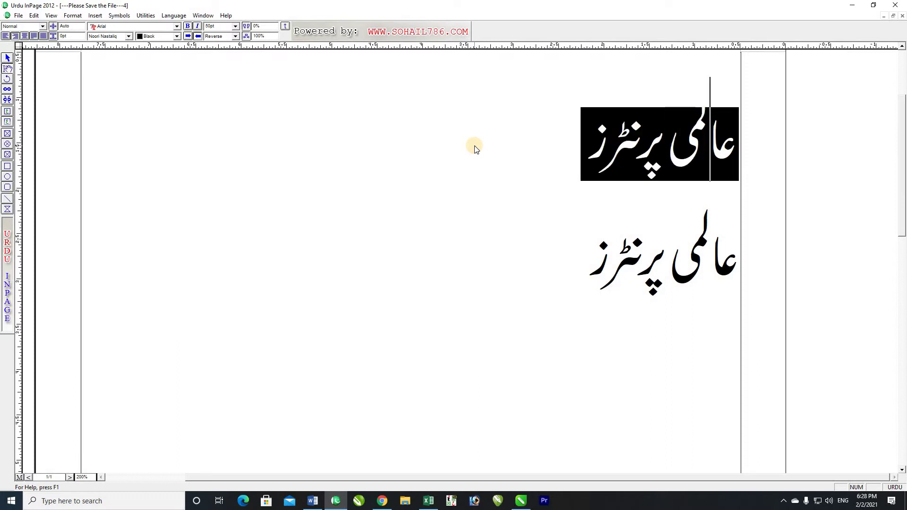
pyautogui.hotkey('ctrl', 'shift', 'Left')
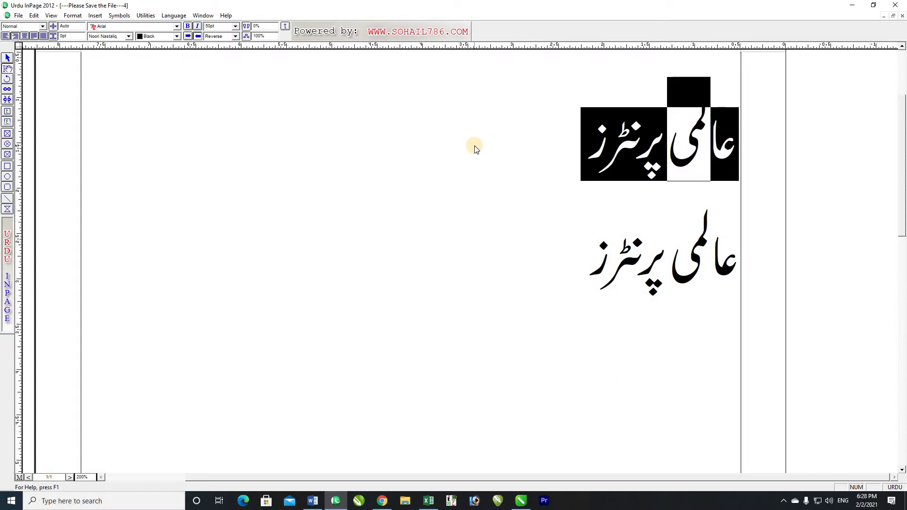
pyautogui.press('Left')
pyautogui.press('Down')
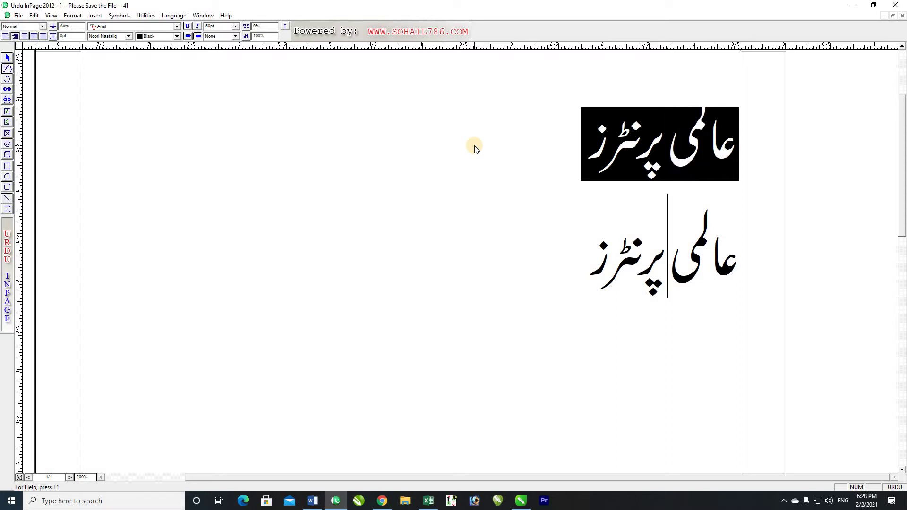
# Step: Convert the second عالمی پرنٹرز heading line into a table, using Tabs as the conversion option
pyautogui.press('Home')
pyautogui.hotkey('shift', 'End')
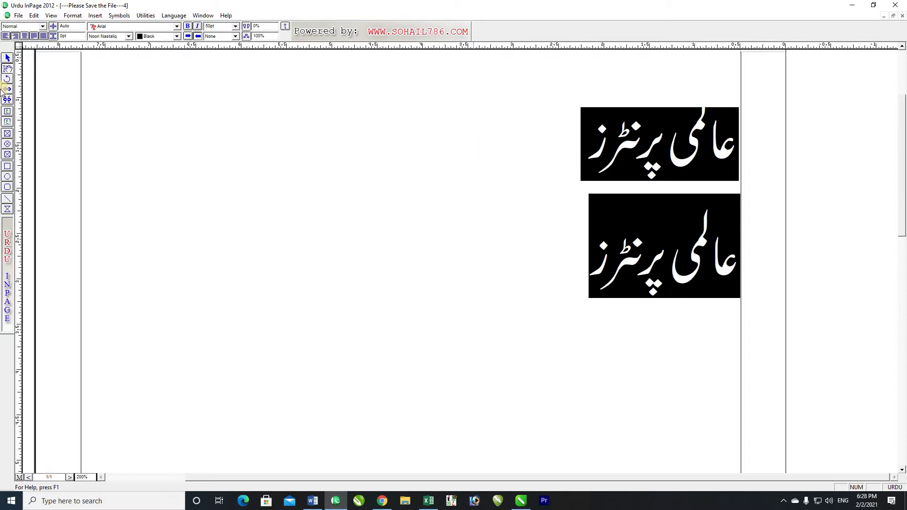
pyautogui.click(553, 273)
pyautogui.press('Home')
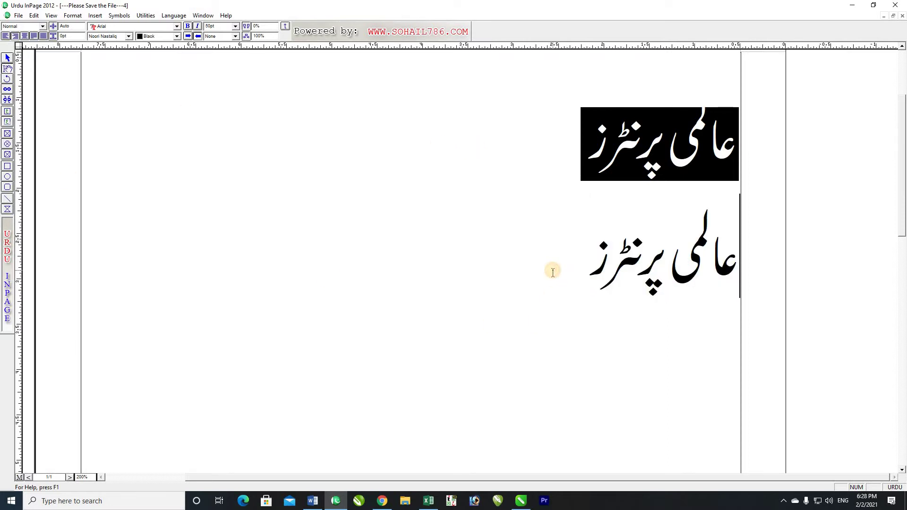
pyautogui.hotkey('shift', 'End')
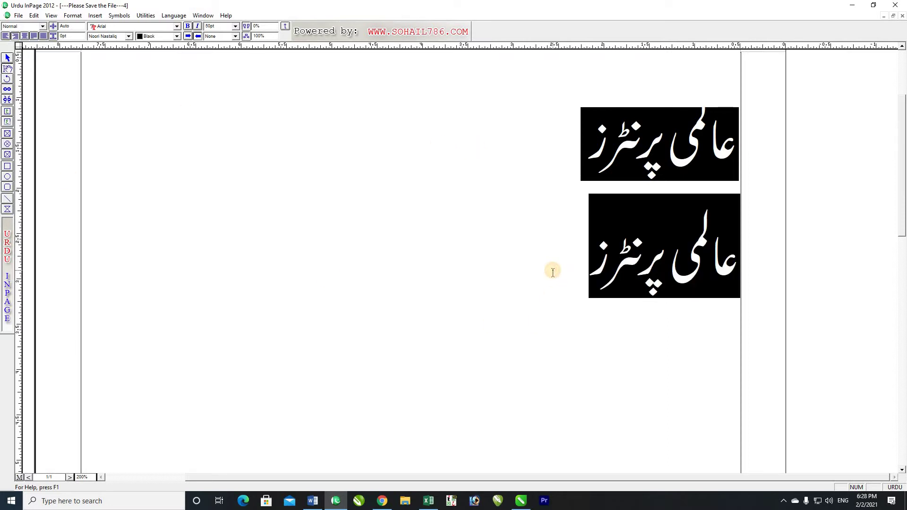
pyautogui.click(95, 15)
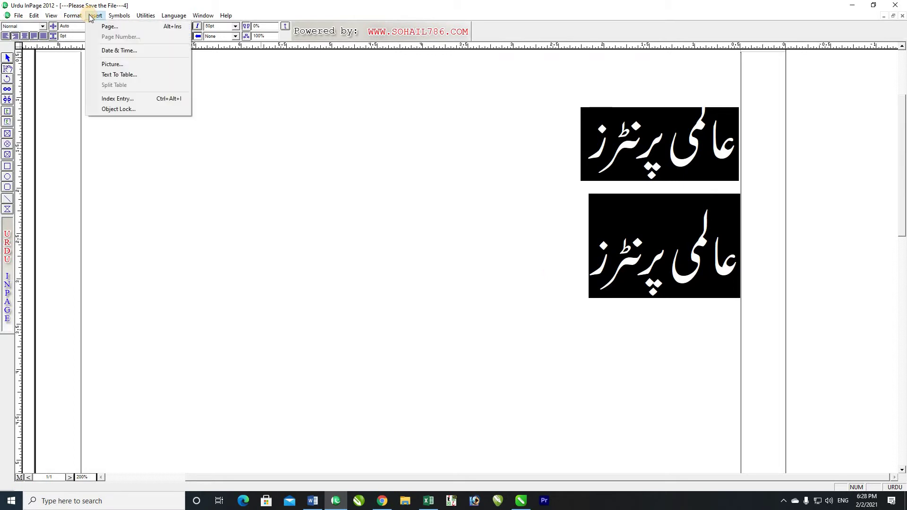
pyautogui.click(127, 79)
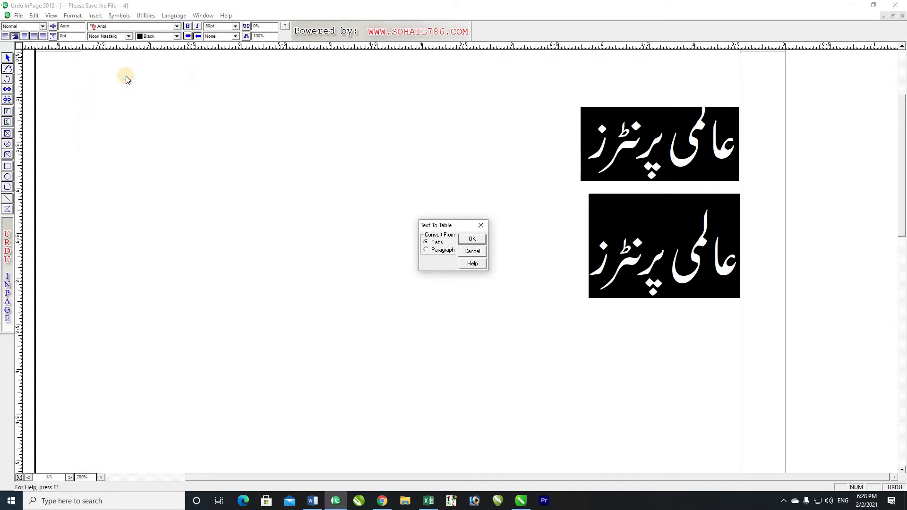
pyautogui.click(469, 240)
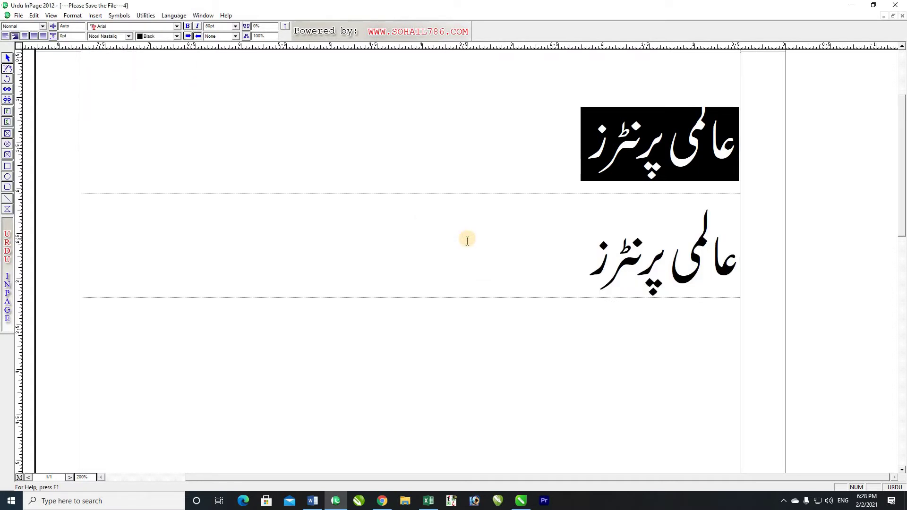
# Step: Format the second heading's table with a Black cell fill and a column width of 2 inches
pyautogui.click(74, 16)
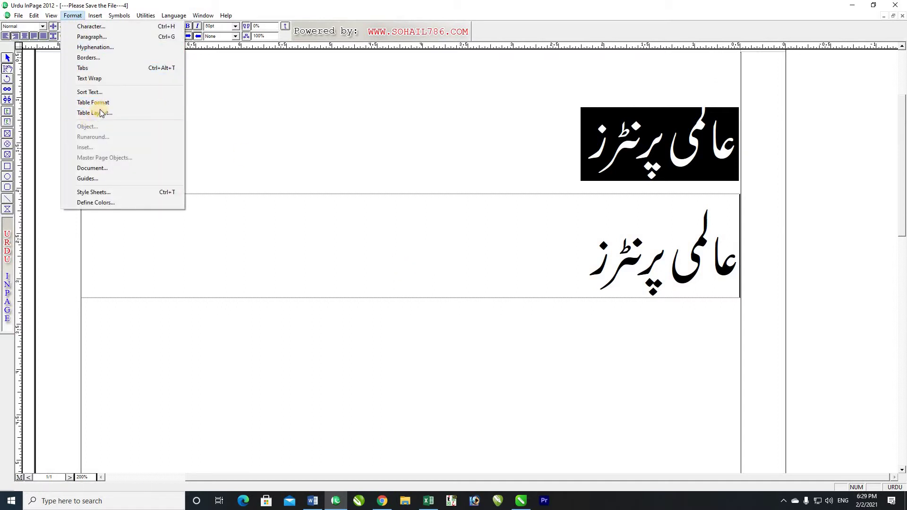
pyautogui.click(113, 103)
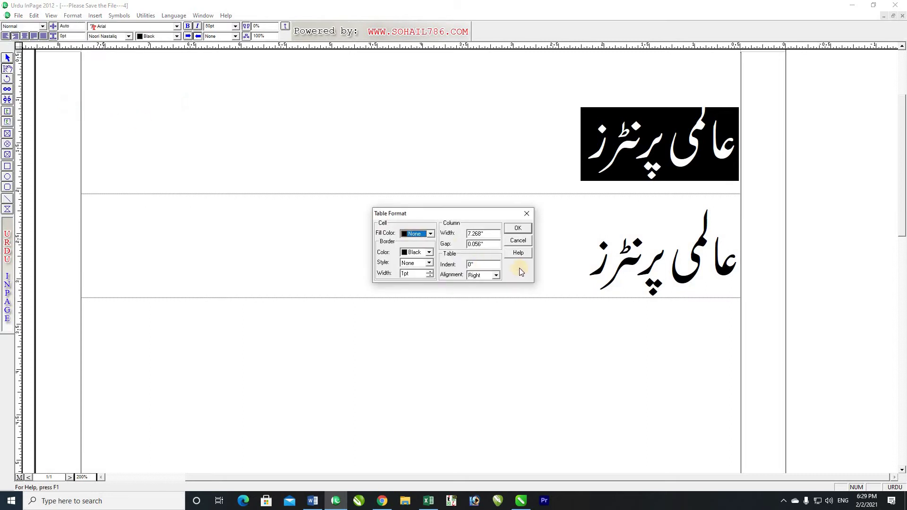
pyautogui.click(431, 233)
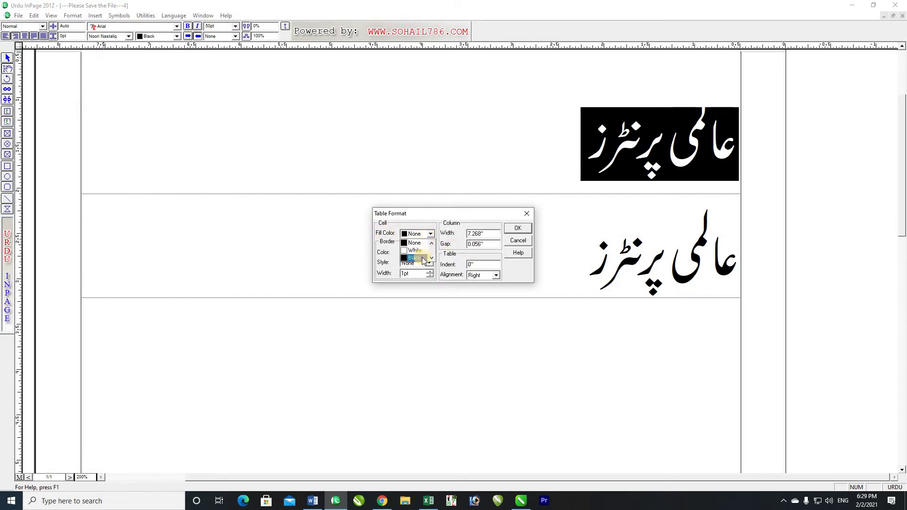
pyautogui.click(484, 234)
pyautogui.moveTo(464, 240); pyautogui.dragTo(464, 240)
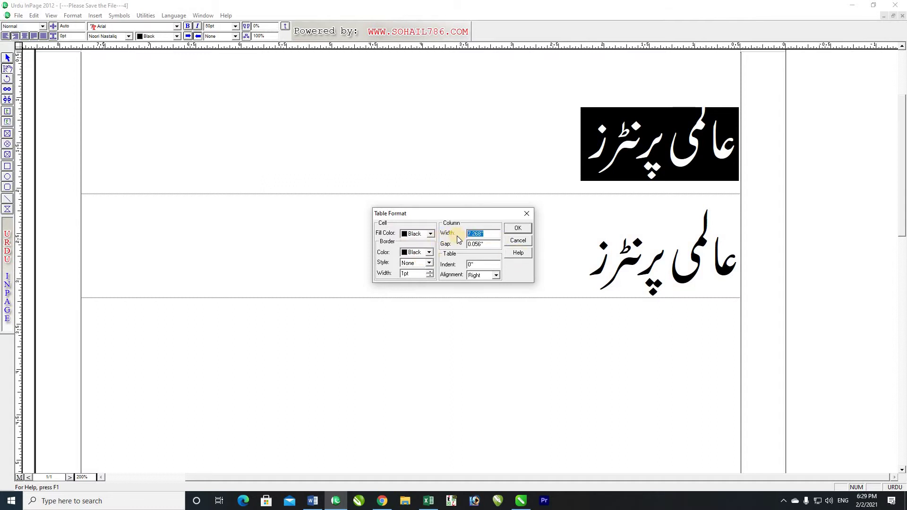
pyautogui.write('2')
pyautogui.click(515, 231)
# Step: Colour the heading text in the black table cell White, centre it, and leave the table
pyautogui.click(650, 270)
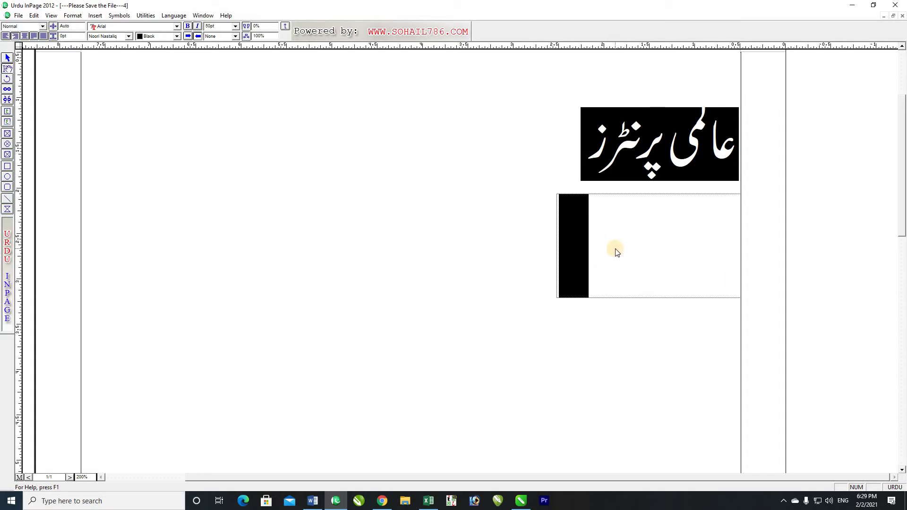
pyautogui.click(177, 36)
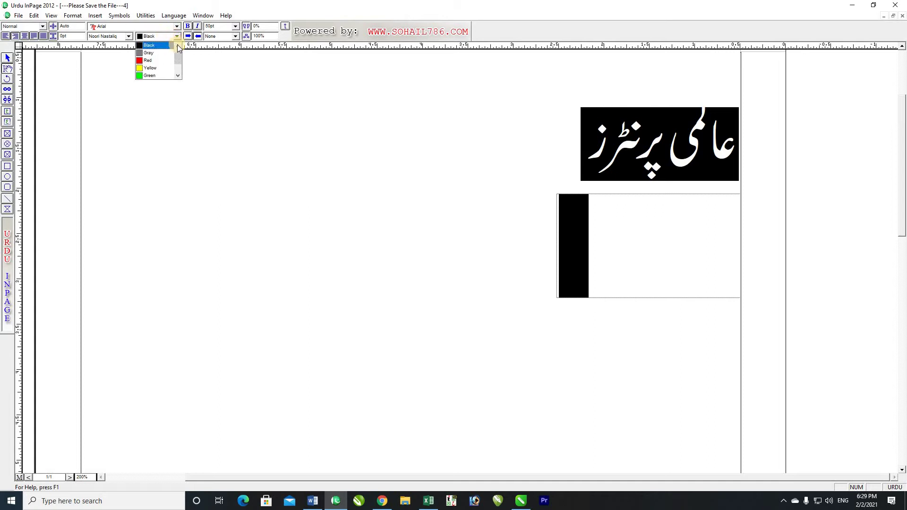
pyautogui.click(178, 45)
pyautogui.click(152, 46)
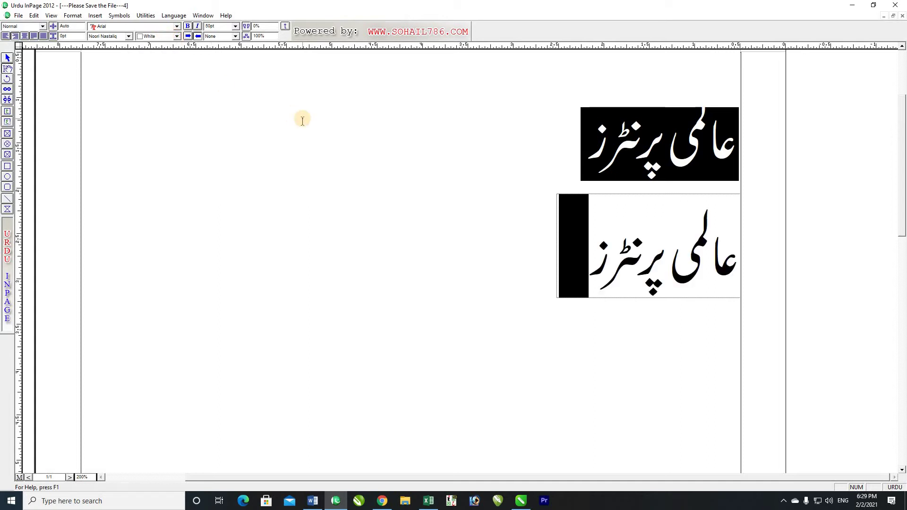
pyautogui.hotkey('ctrl', 'shift', 'c')
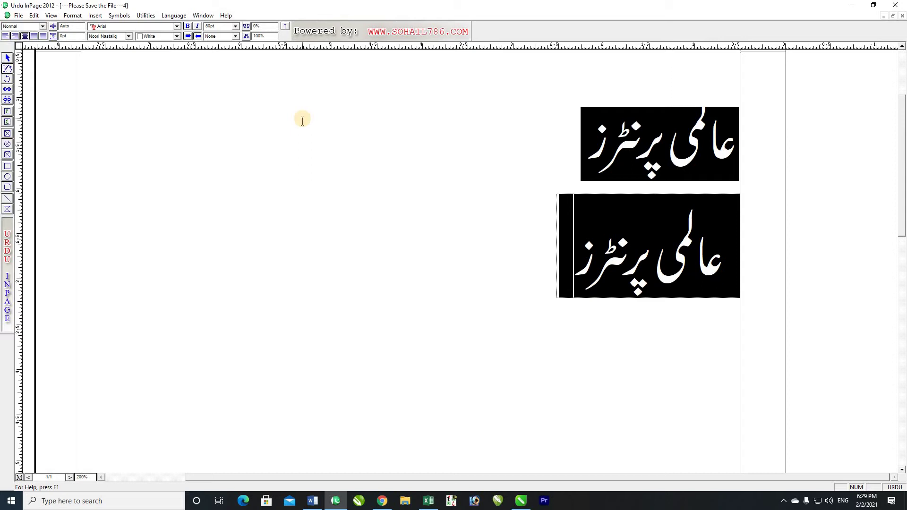
pyautogui.press('Down')
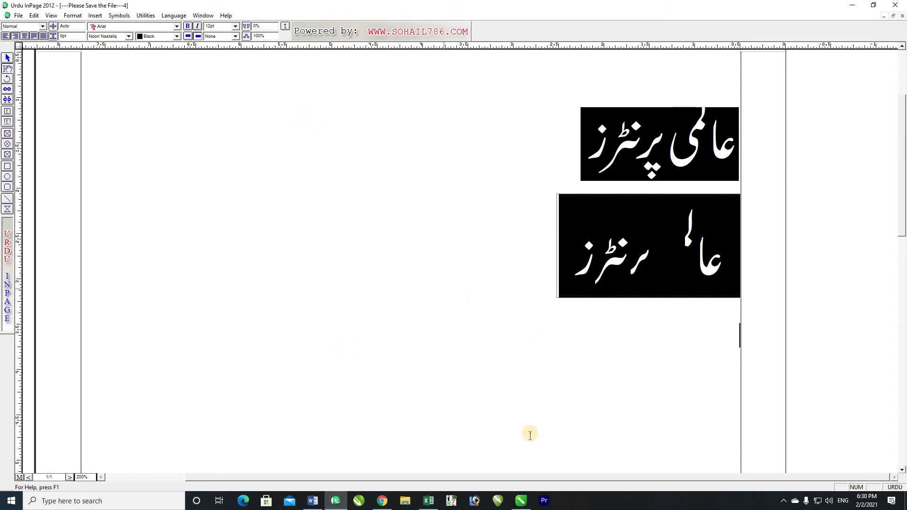
# Step: Switch to CorelDRAW and export only the باب اول heading group as a JPG, replacing the existing Head -01 file
pyautogui.moveTo(521, 500)
pyautogui.click(500, 445)
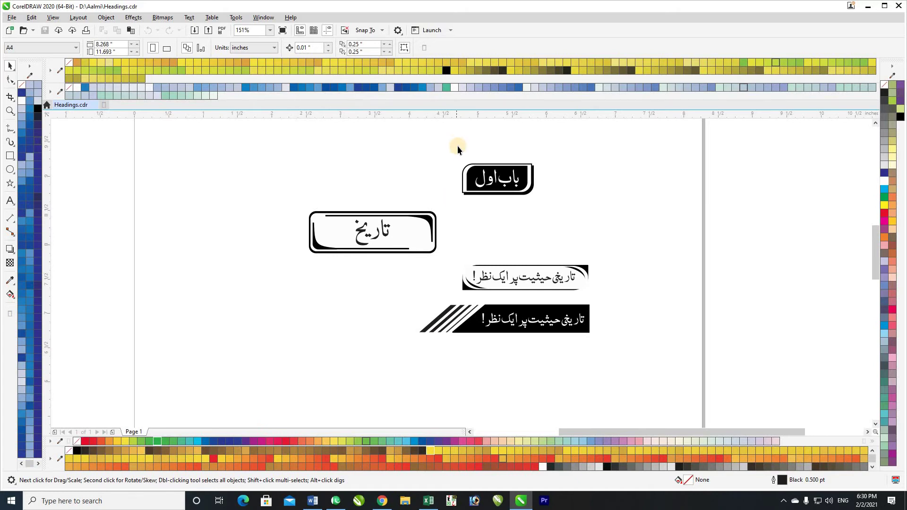
pyautogui.moveTo(449, 143); pyautogui.dragTo(571, 212)
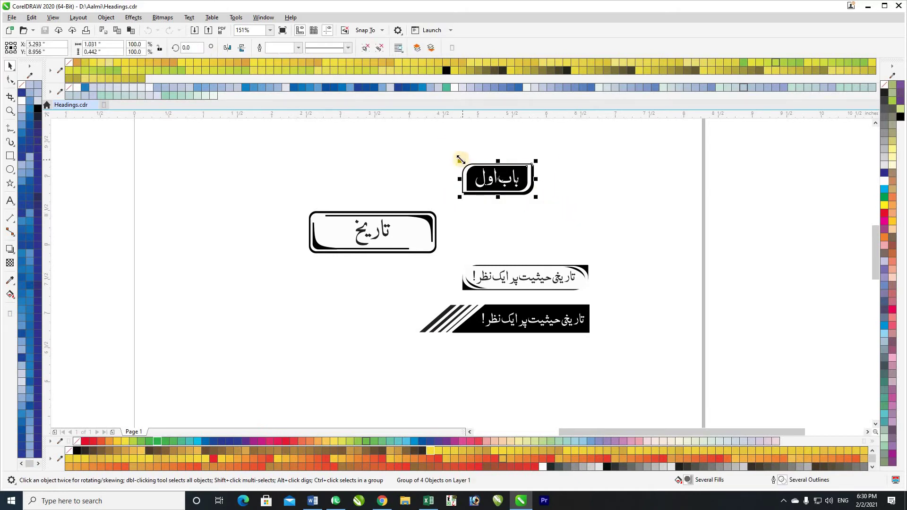
pyautogui.click(11, 17)
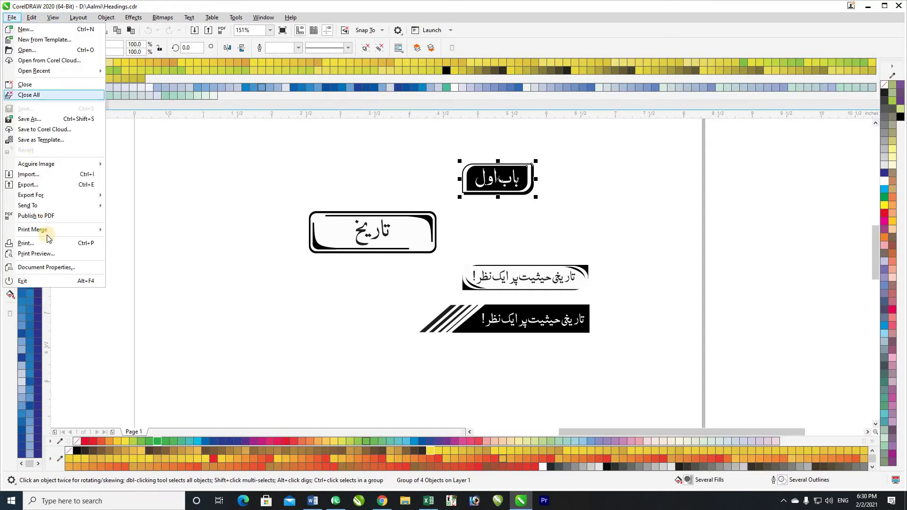
pyautogui.click(38, 185)
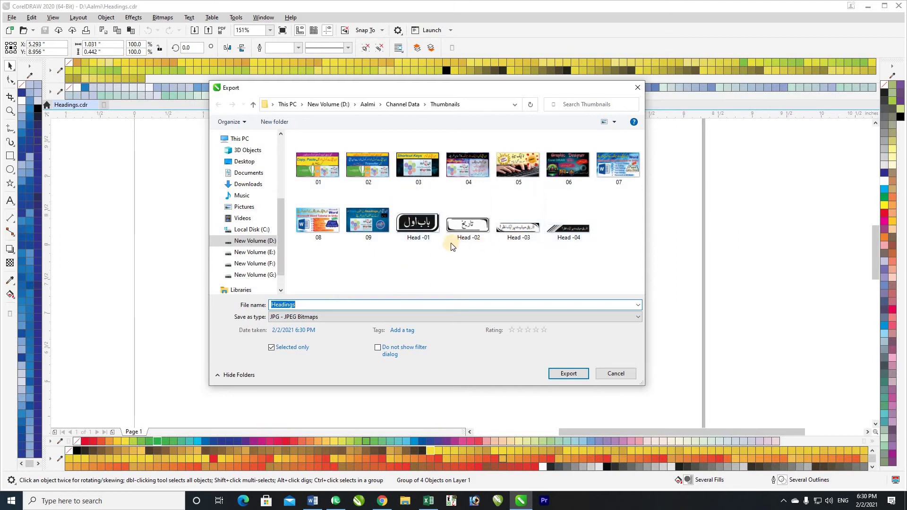
pyautogui.click(415, 232)
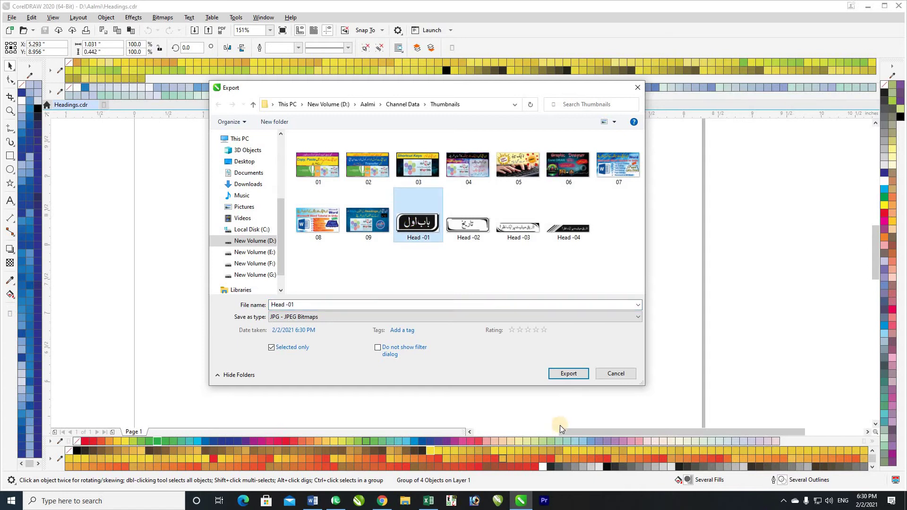
pyautogui.click(561, 373)
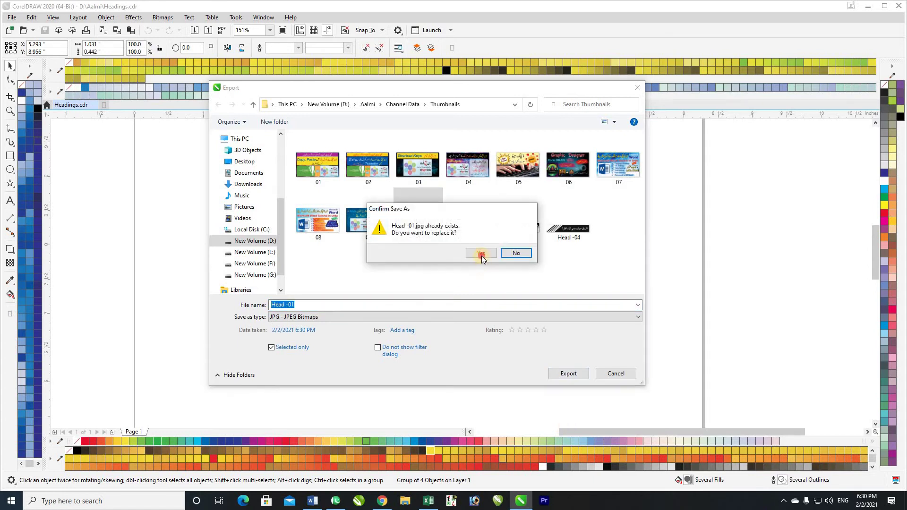
pyautogui.click(481, 256)
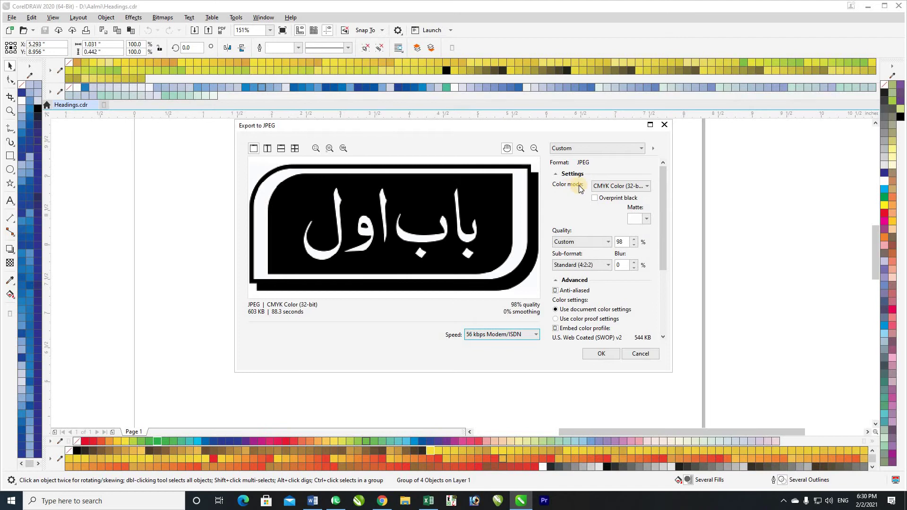
# Step: Set the JPEG export's color mode to Grayscale (8-bit) and complete the export
pyautogui.click(610, 186)
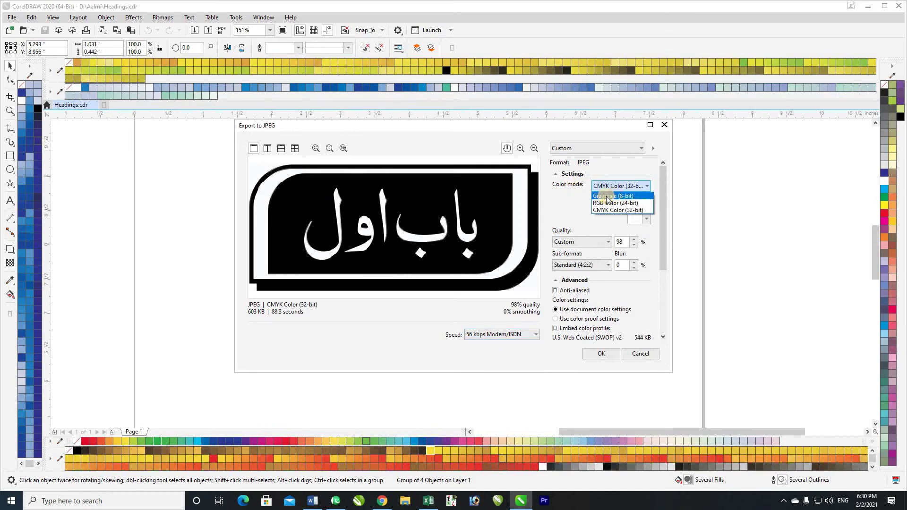
pyautogui.click(608, 196)
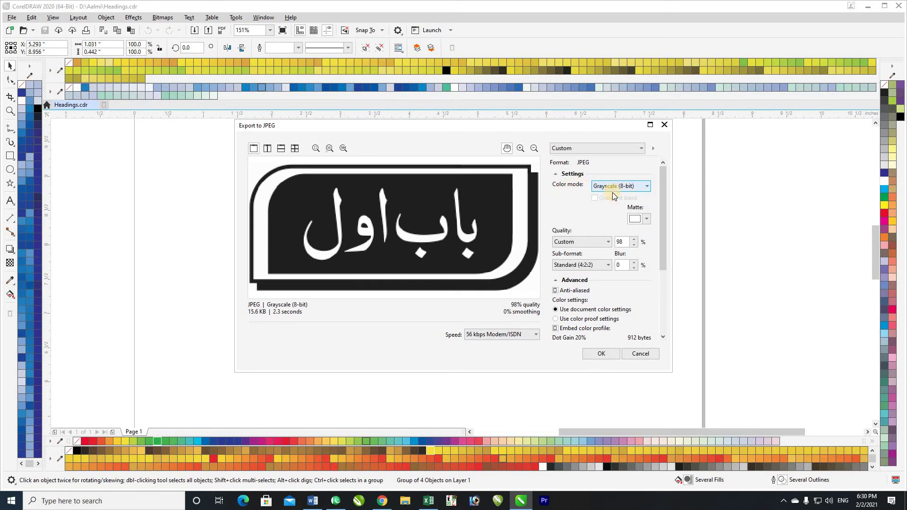
pyautogui.click(601, 355)
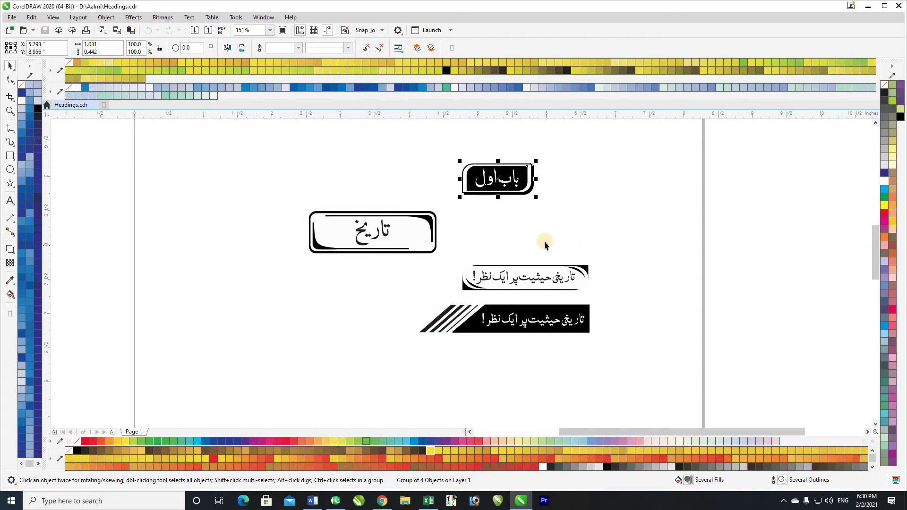
pyautogui.click(502, 278)
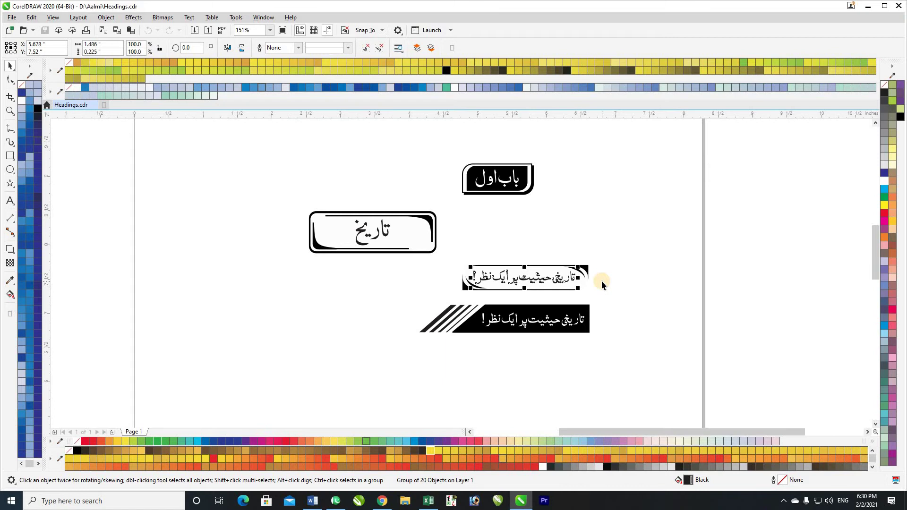
pyautogui.click(526, 318)
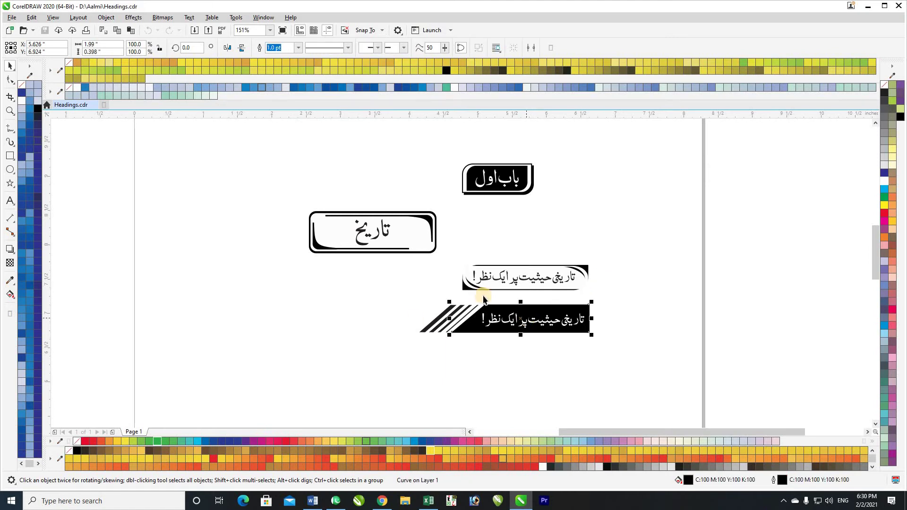
# Step: Switch back to Urdu InPage and remove the reversed first heading line above the table
pyautogui.click(336, 501)
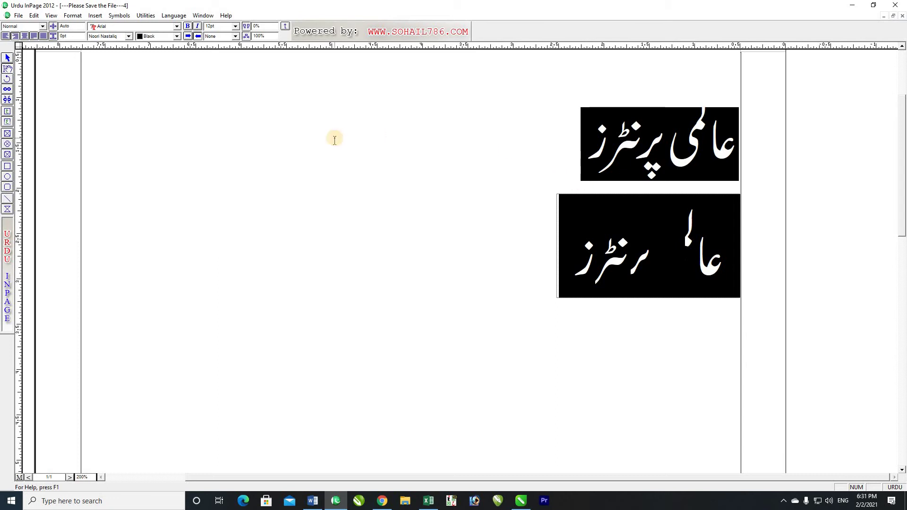
pyautogui.hotkey('ctrl', 'Home')
pyautogui.hotkey('ctrl', 'z')
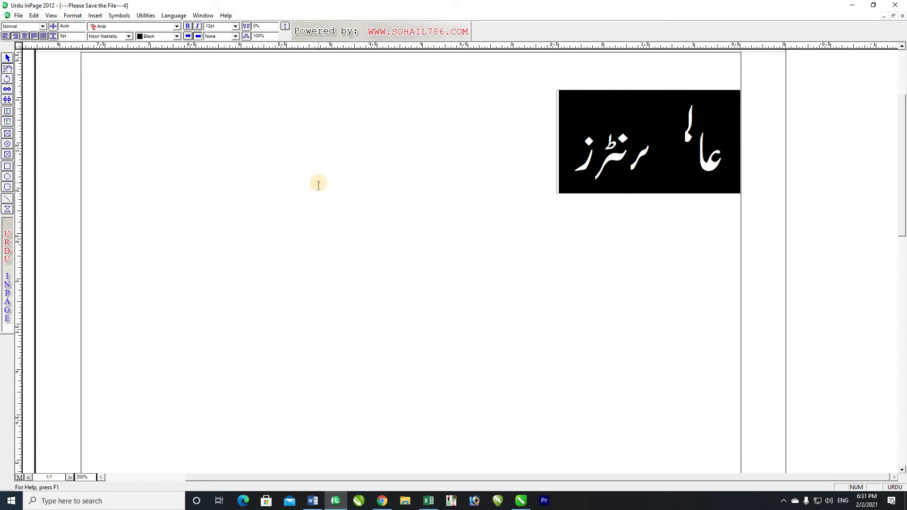
# Step: Insert the Head -01 picture from the Thumbnails folder on the line below the black table
pyautogui.click(94, 16)
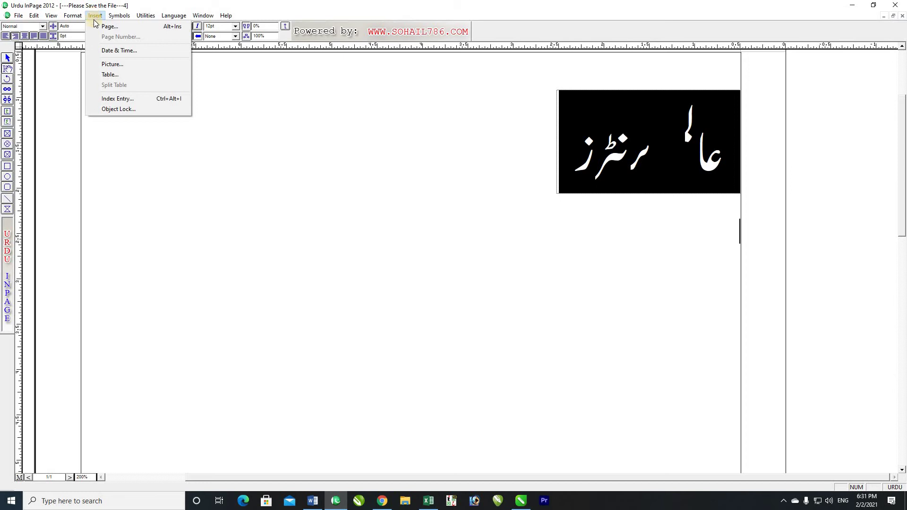
pyautogui.click(116, 63)
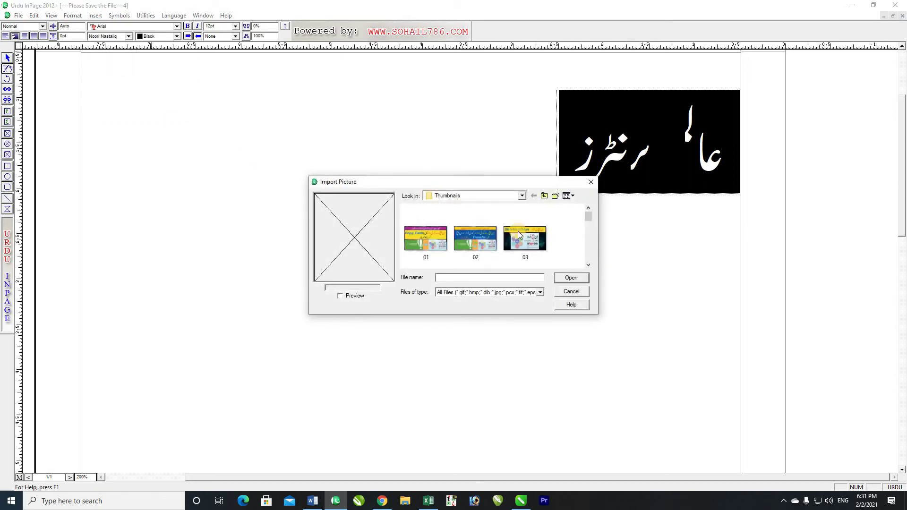
pyautogui.click(588, 265)
pyautogui.click(588, 265)
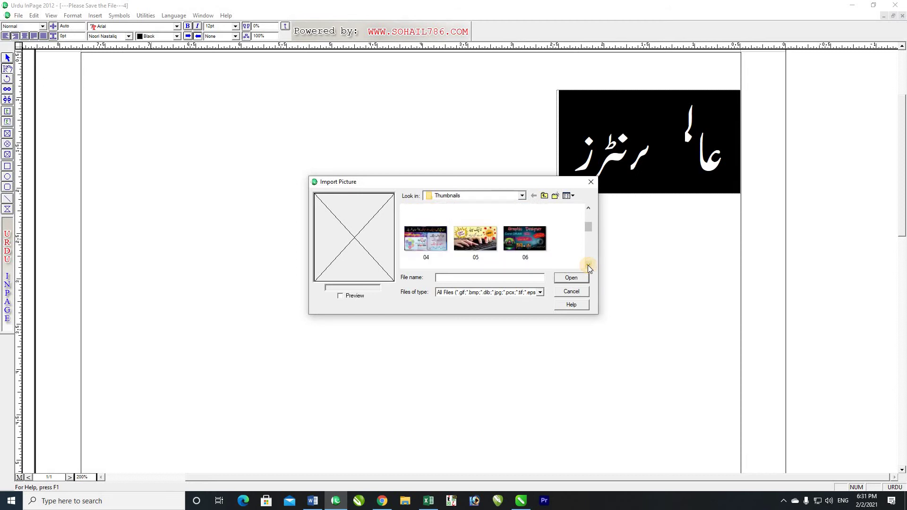
pyautogui.click(588, 265)
pyautogui.click(588, 265)
pyautogui.click(588, 265)
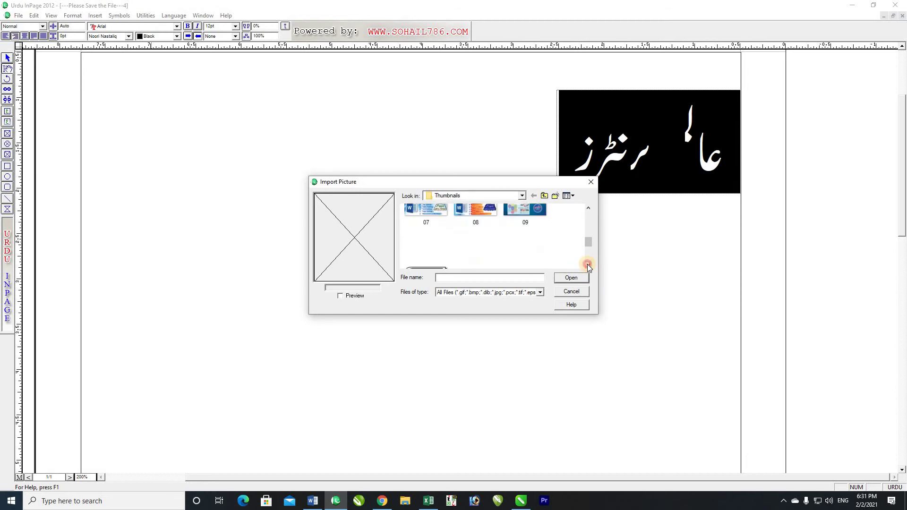
pyautogui.click(588, 265)
pyautogui.click(418, 243)
pyautogui.click(571, 277)
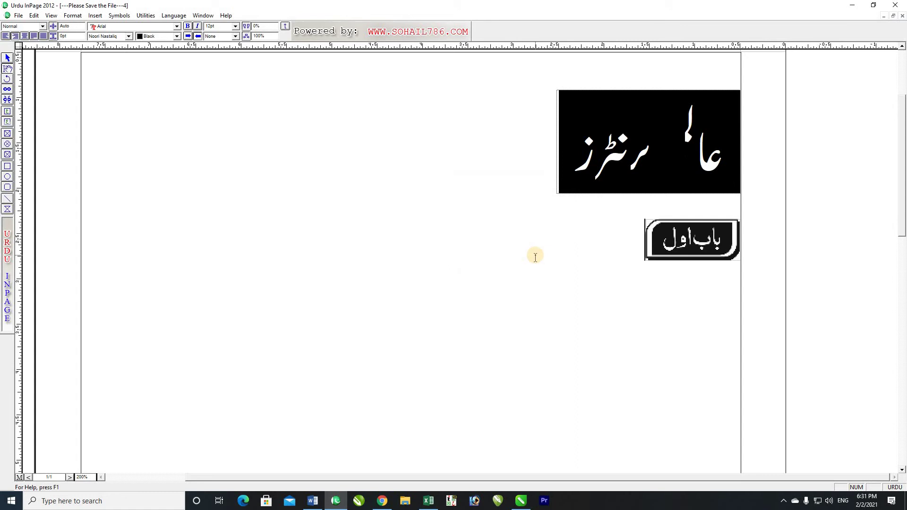
# Step: Insert the Head -02 picture from the Thumbnails folder below the باب اول heading and add line breaks after it
pyautogui.click(568, 305)
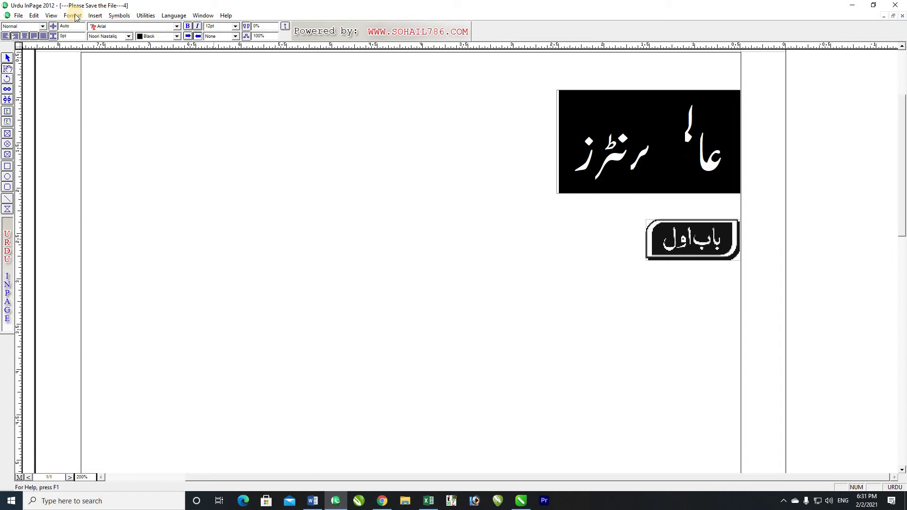
pyautogui.click(95, 16)
pyautogui.click(113, 65)
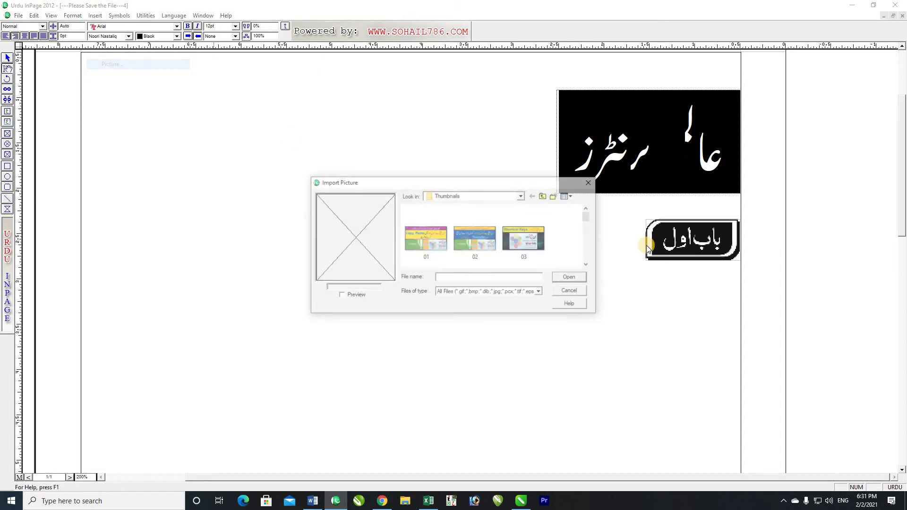
pyautogui.click(589, 251)
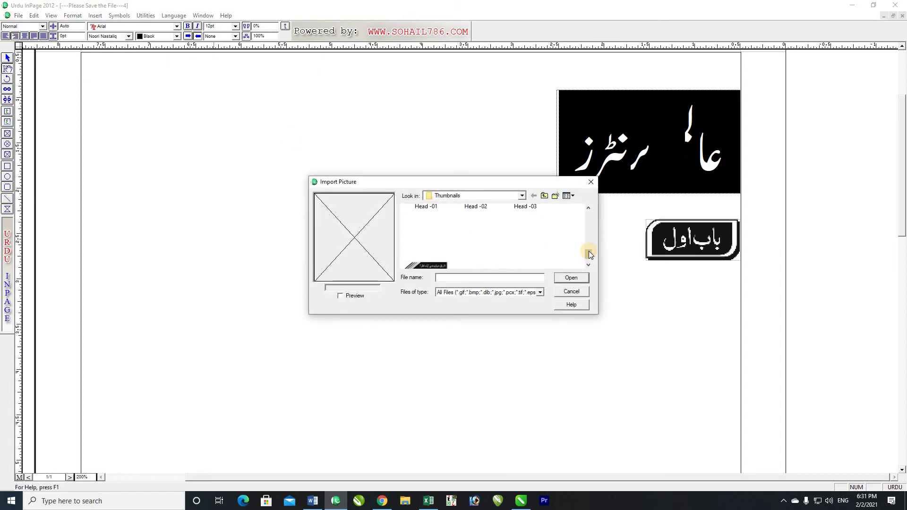
pyautogui.click(587, 209)
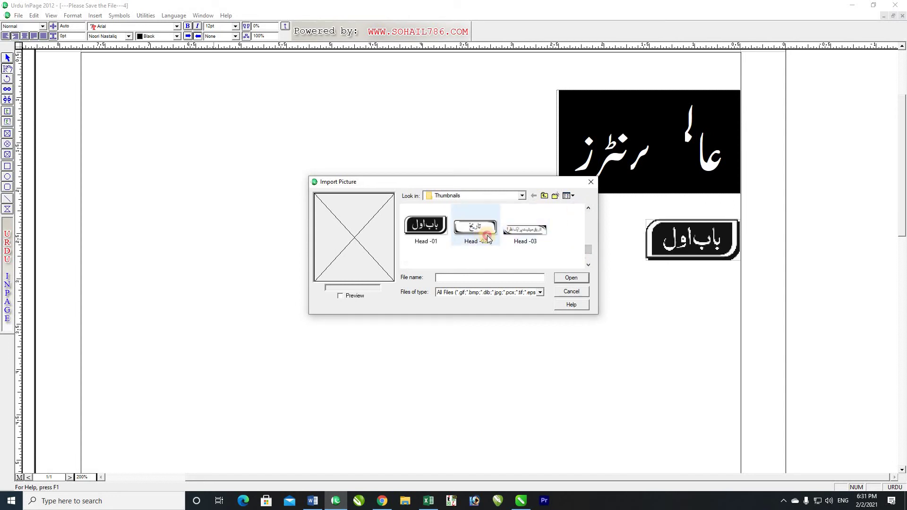
pyautogui.click(487, 234)
pyautogui.click(569, 279)
pyautogui.press('Return')
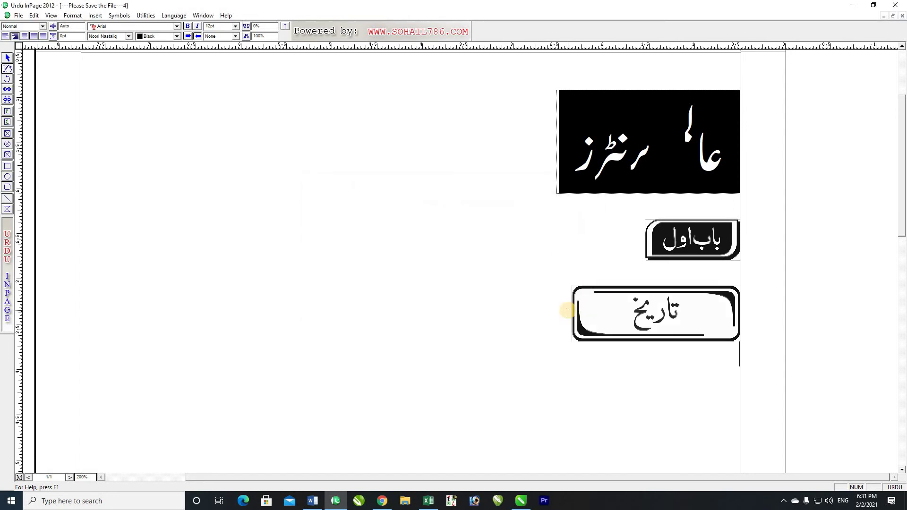
pyautogui.press('Return')
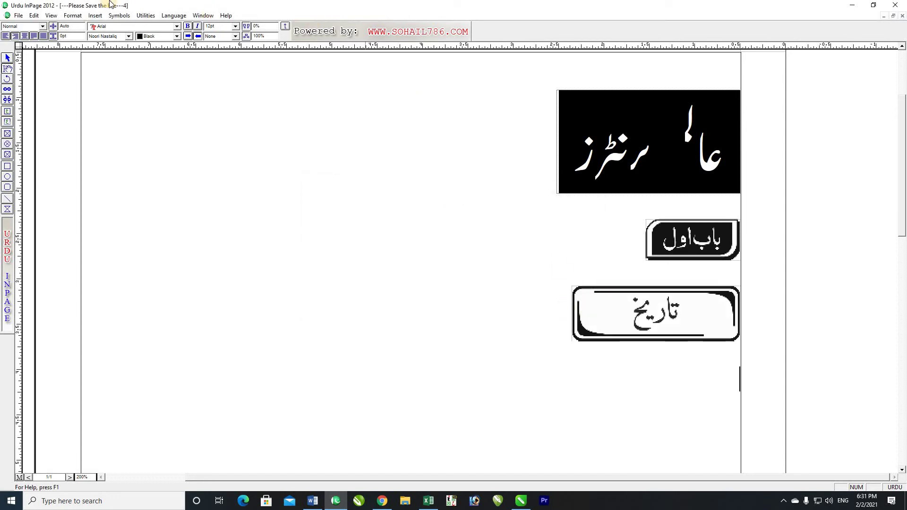
# Step: Insert the Head -03 picture from the Thumbnails folder below the تاریخ heading
pyautogui.click(95, 16)
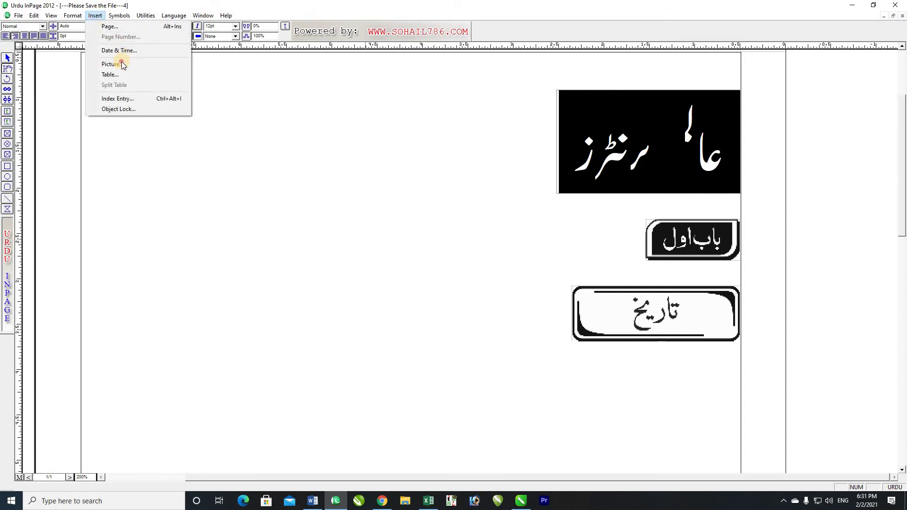
pyautogui.click(119, 64)
pyautogui.click(589, 255)
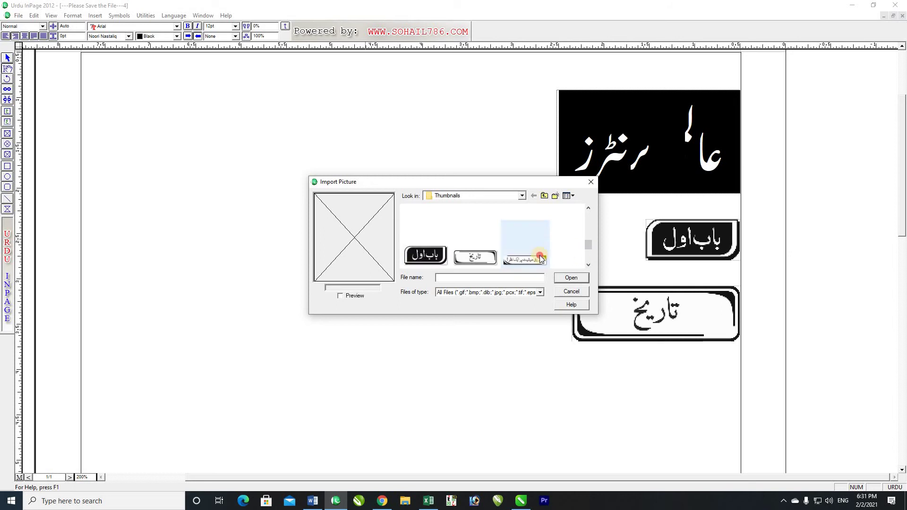
pyautogui.click(520, 255)
pyautogui.click(570, 279)
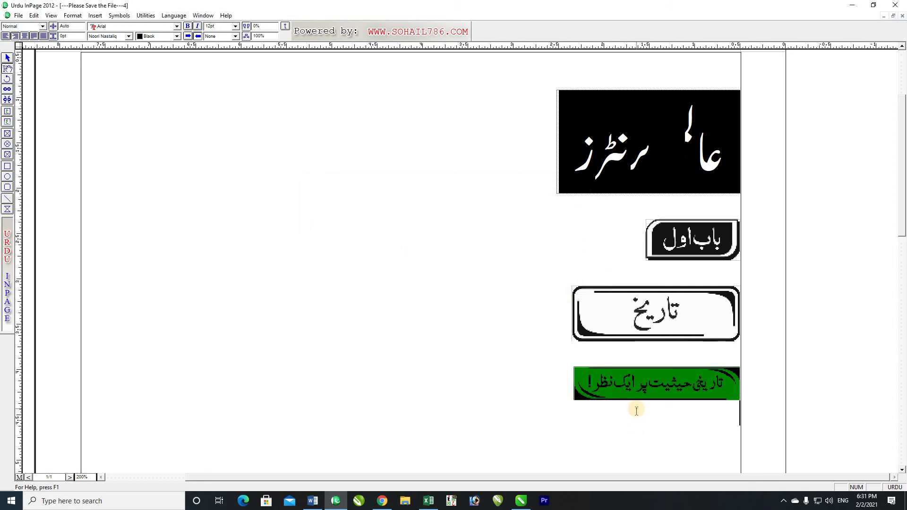
# Step: Insert the black heading picture with diagonal stripes from the Thumbnails folder below the green heading
pyautogui.scroll(-10, 636, 411)
pyautogui.scroll(10, 637, 411)
pyautogui.scroll(-3, 636, 411)
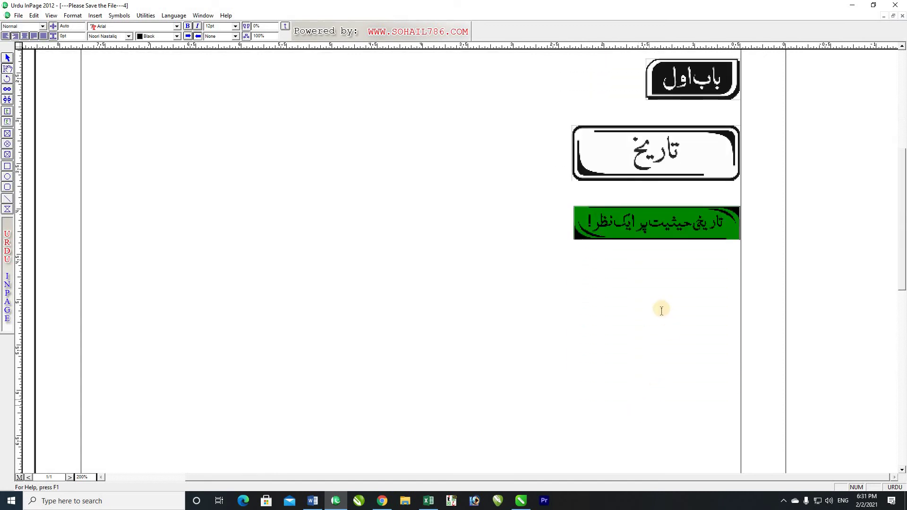
pyautogui.click(630, 289)
pyautogui.click(95, 15)
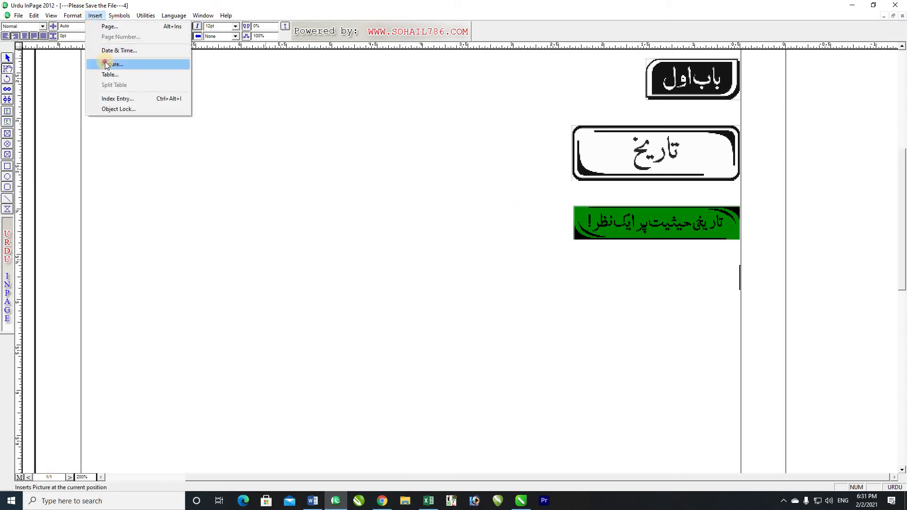
pyautogui.click(108, 64)
pyautogui.click(586, 256)
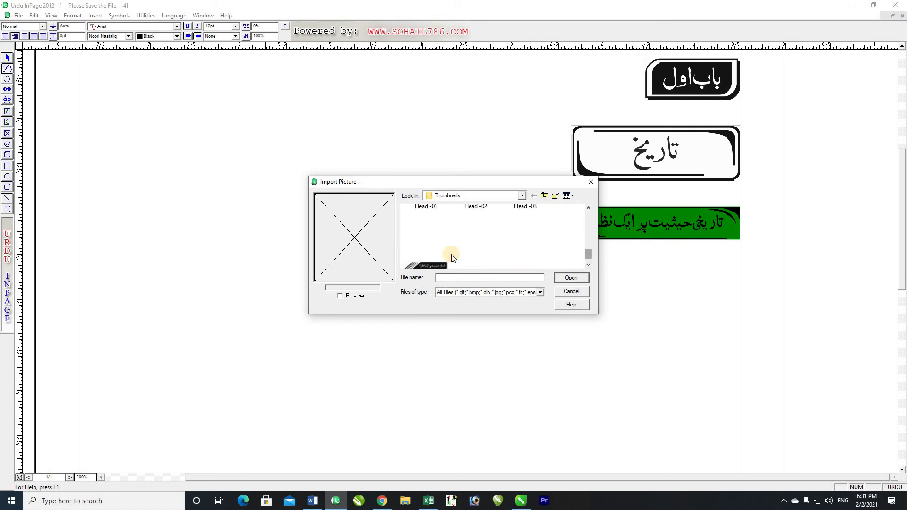
pyautogui.click(444, 257)
pyautogui.click(572, 280)
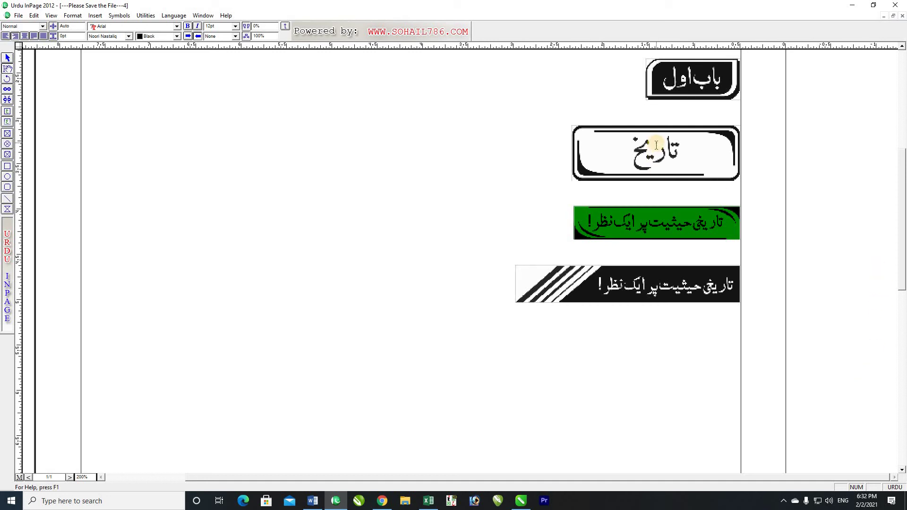
# Step: Add two line breaks after the striped black heading picture and place the text cursor on the last blank line
pyautogui.click(618, 230)
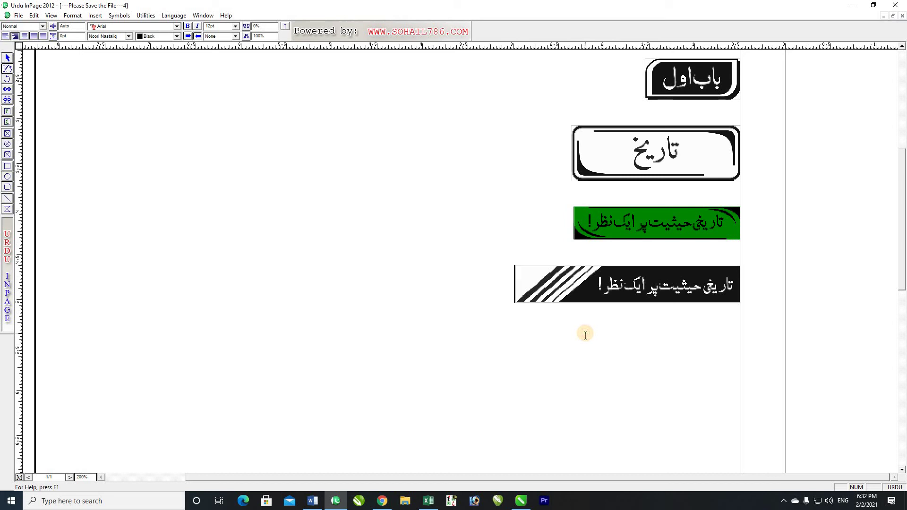
pyautogui.press('Return')
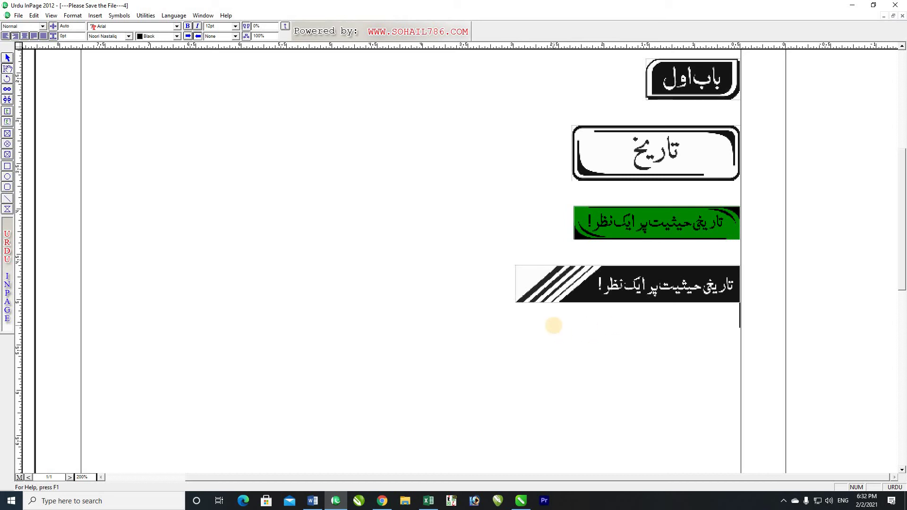
pyautogui.press('Return')
pyautogui.press('Up')
pyautogui.press('Up')
pyautogui.press('Down')
pyautogui.press('Down')
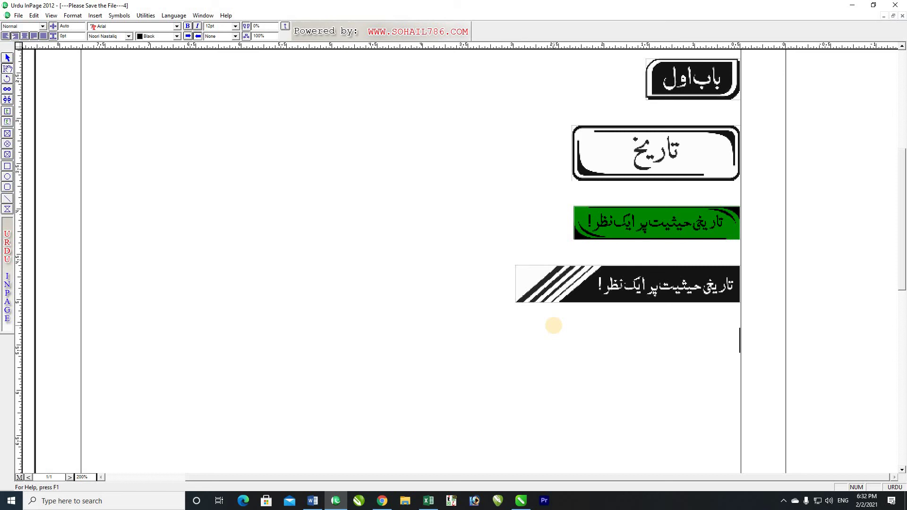